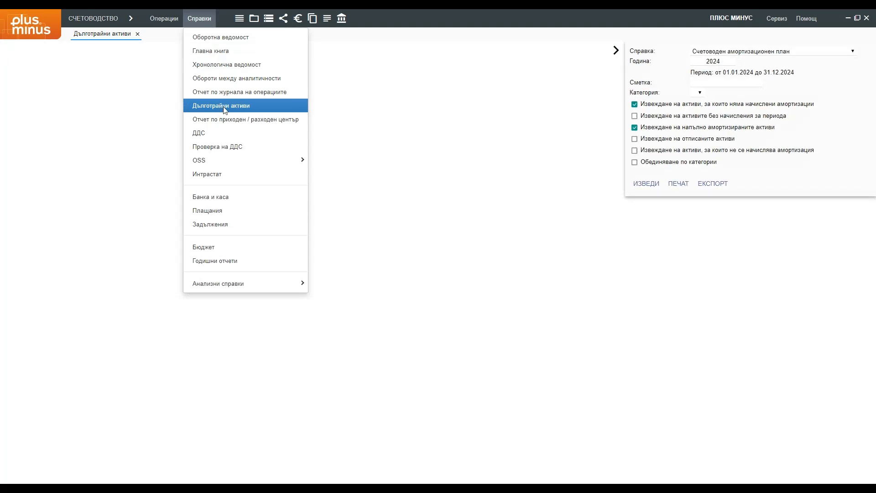
Step: Open the Дълготрайни активи report and generate the Счетоводен амортизационен план for 2024 across the full width
click(218, 105)
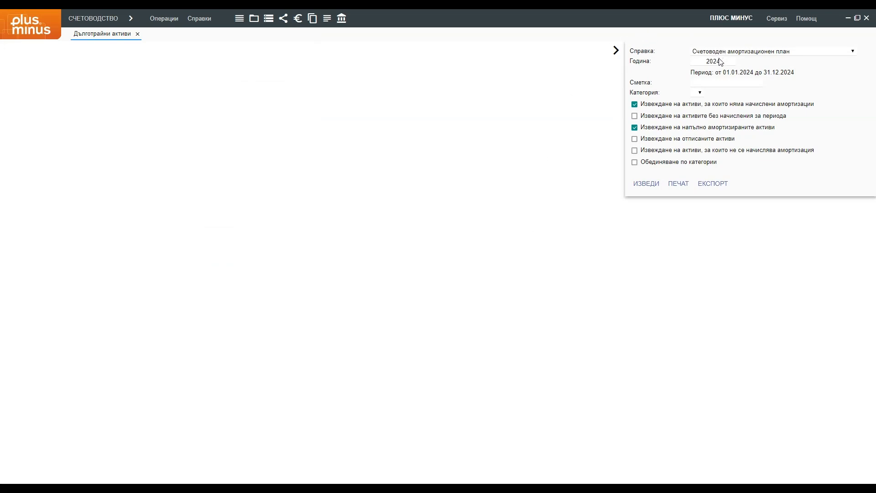
click(645, 187)
click(615, 52)
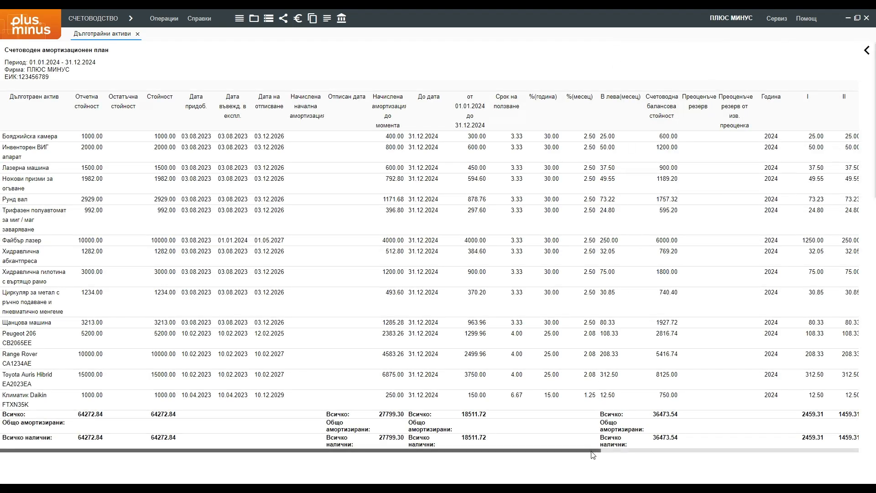
mouse_move(593, 455)
mouse_down()
mouse_move(812, 454)
mouse_move(592, 464)
mouse_up()
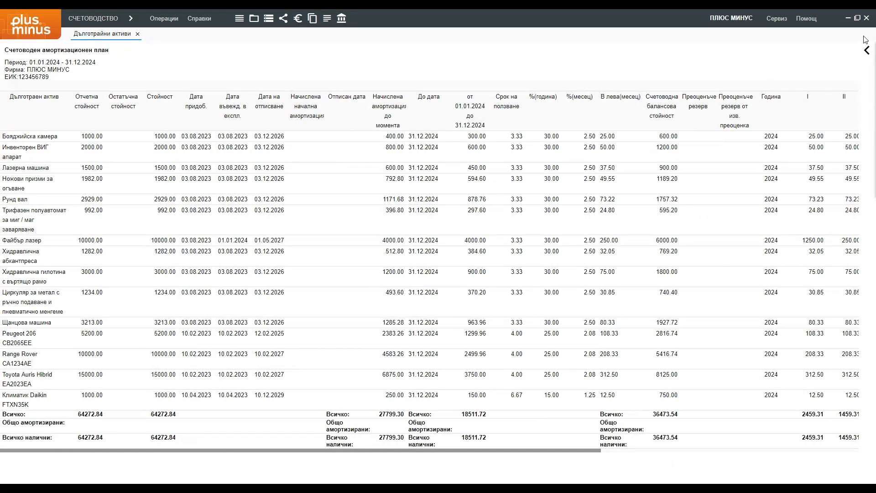
click(866, 51)
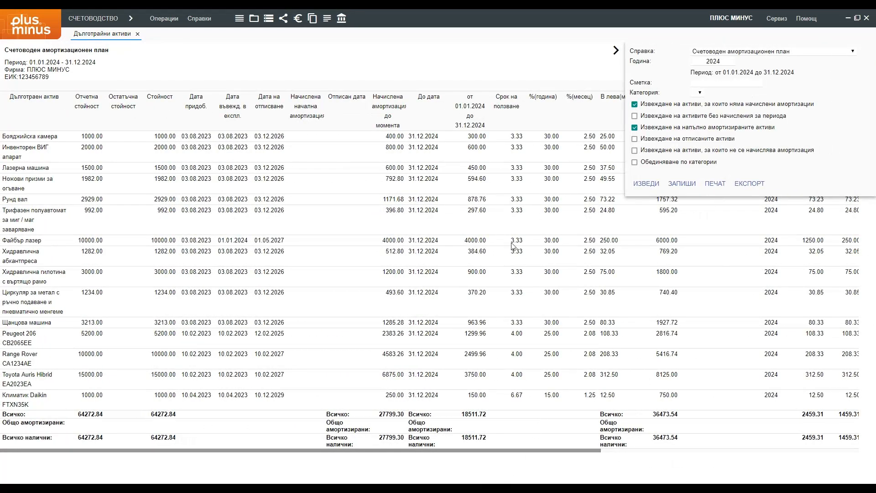
Step: Filter the 2024 Счетоводен амортизационен план by account 204 Машини, съоръжения и оборудване and generate it
click(713, 61)
click(718, 81)
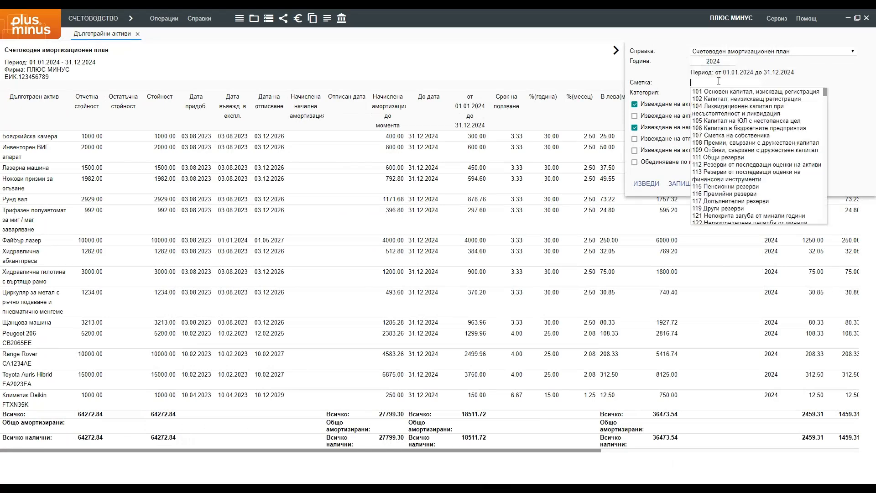
text(204)
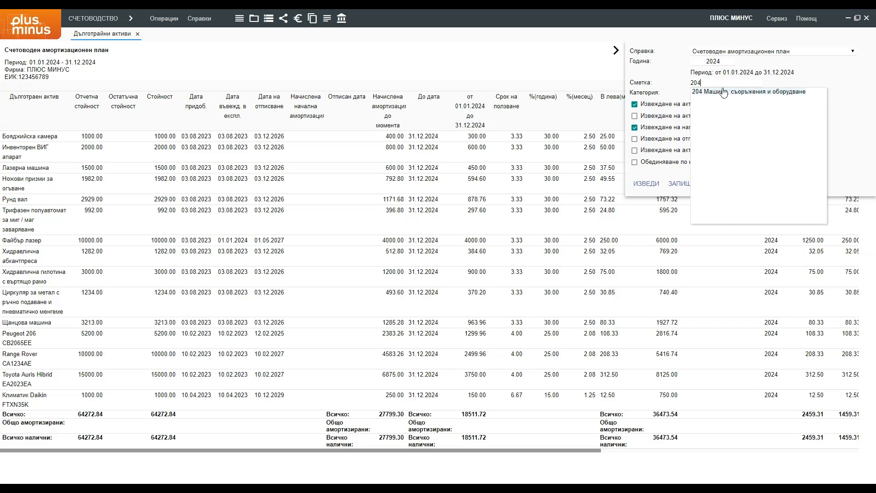
click(714, 90)
click(646, 184)
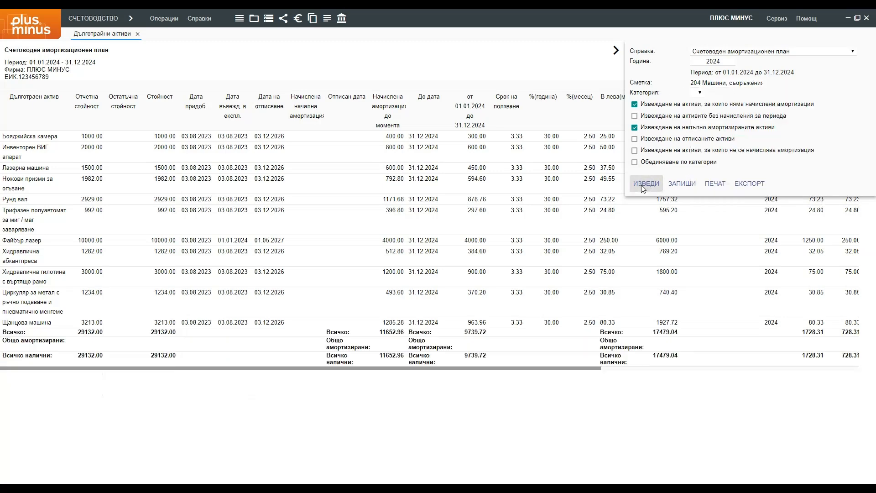
Step: Clear the account filter and generate the Счетоводен амортизационен план for category 5
click(757, 85)
key(BackSpace)
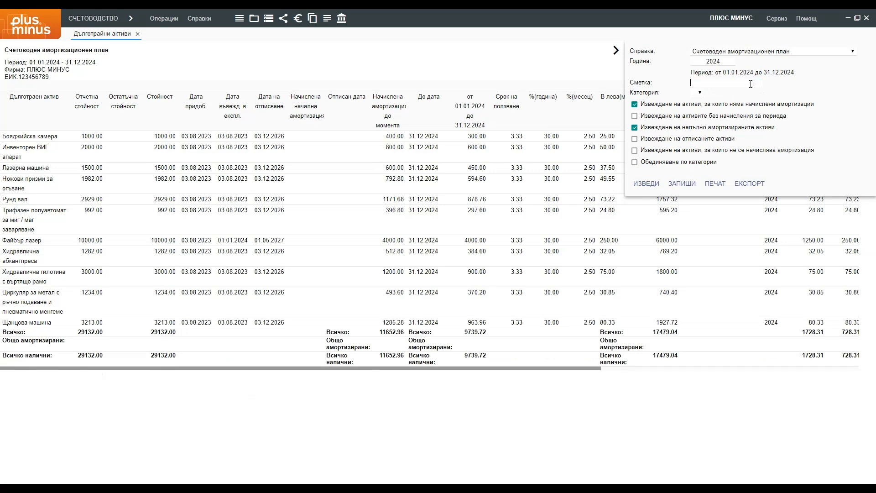
click(700, 92)
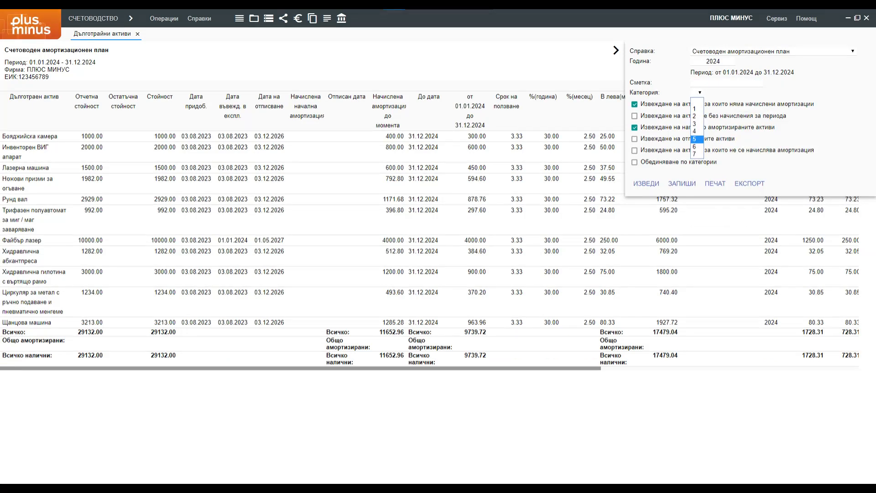
click(697, 139)
click(653, 184)
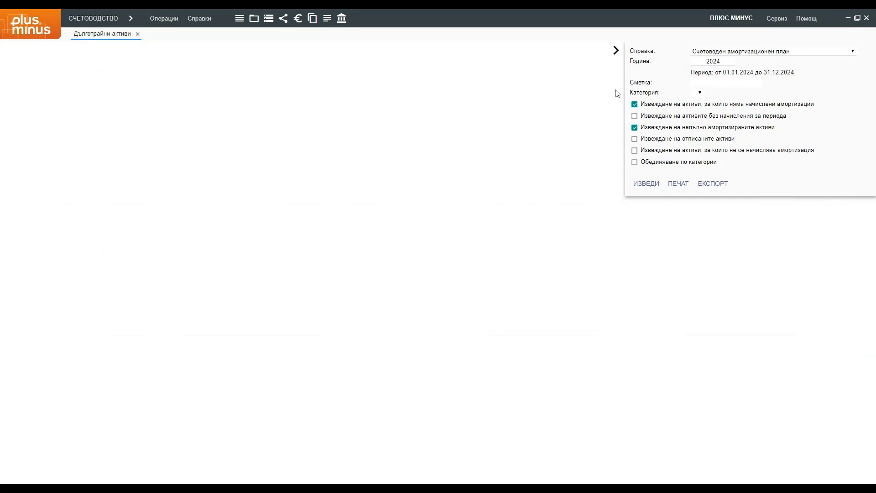
Step: Generate the Счетоводен амортизационен план for 2025, including assets without charges for the period (Извеждане на активите без начисления за периода)
click(711, 63)
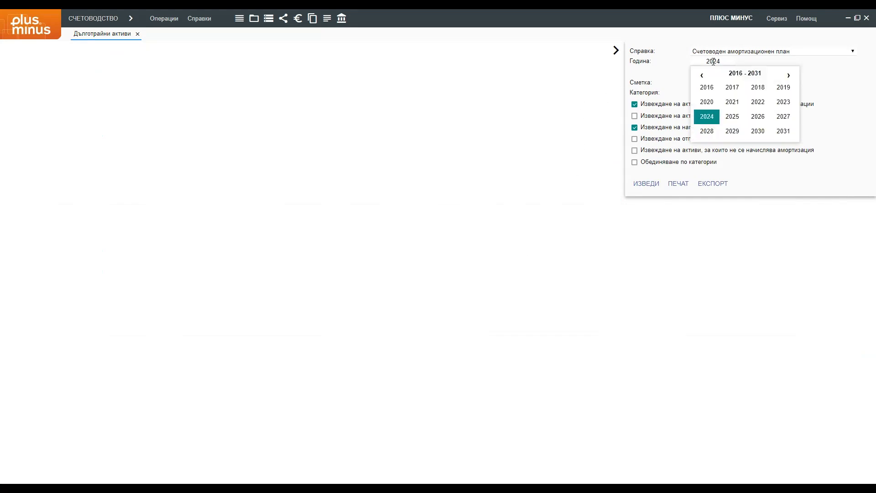
click(735, 116)
click(648, 183)
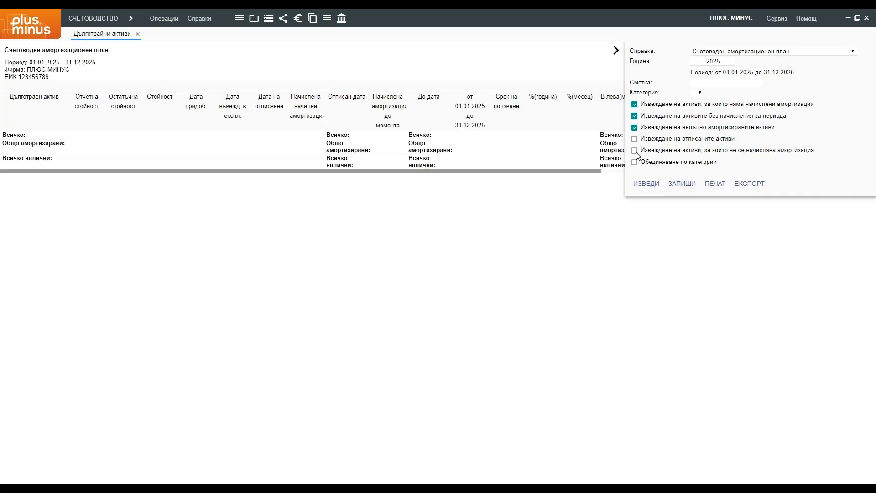
click(640, 182)
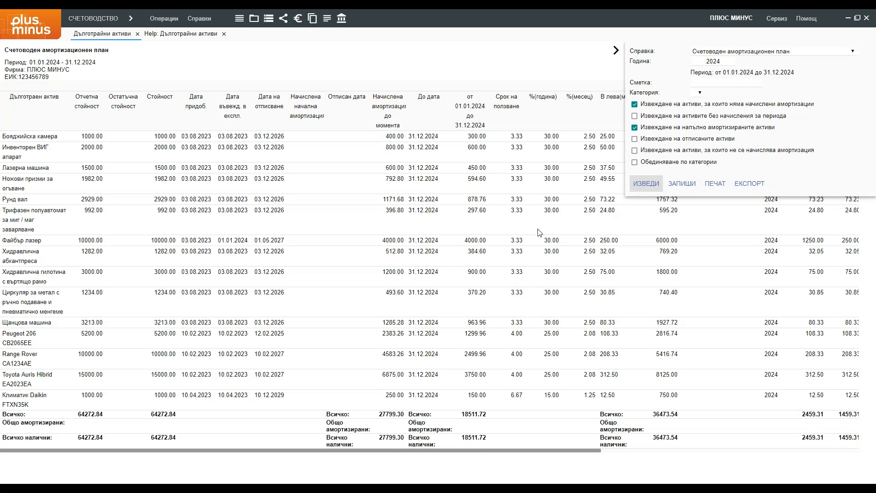
Step: Regenerate the 2024 accounting plan with written-off assets included (Извеждане на отписаните активи) and look at those rows
click(634, 139)
click(643, 184)
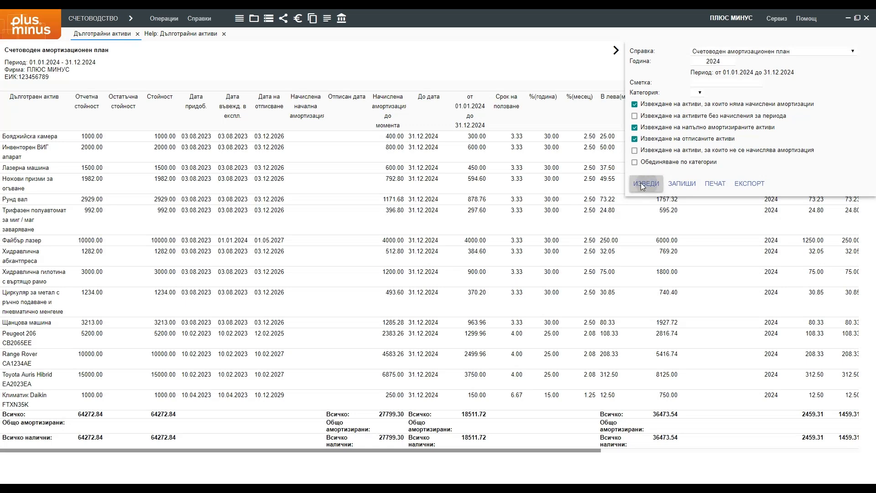
scroll(345, 412, down, 4)
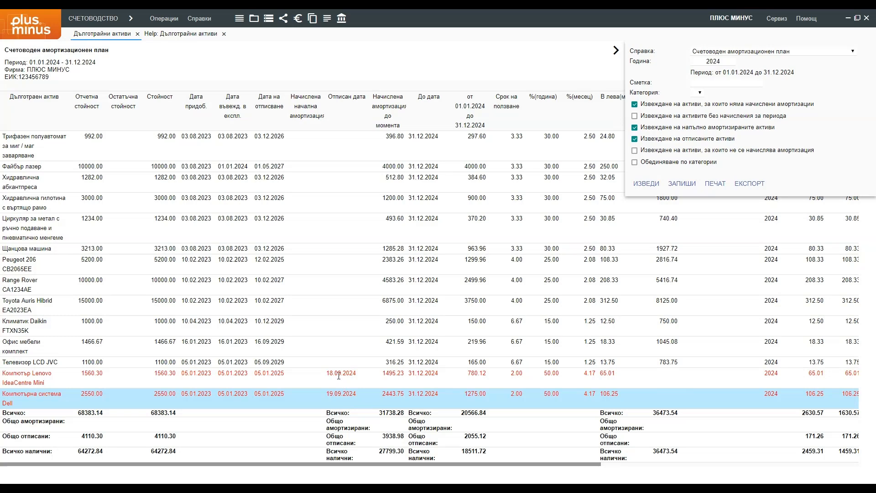
Step: Exclude written-off assets and generate the 2024 accounting plan combined by category (Обединяване по категории)
click(634, 139)
click(647, 184)
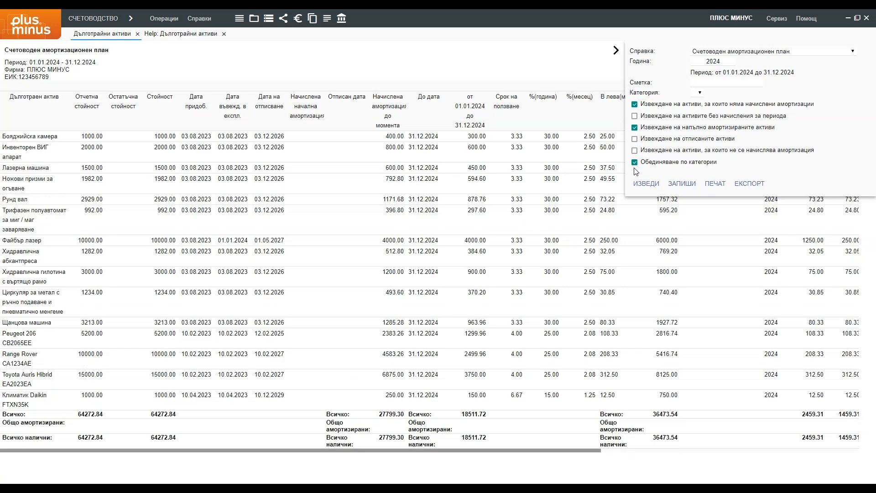
click(635, 182)
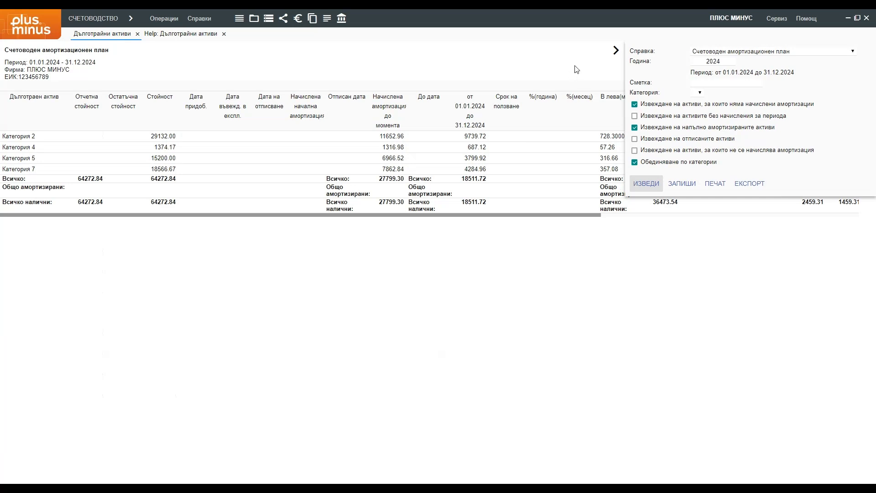
click(616, 50)
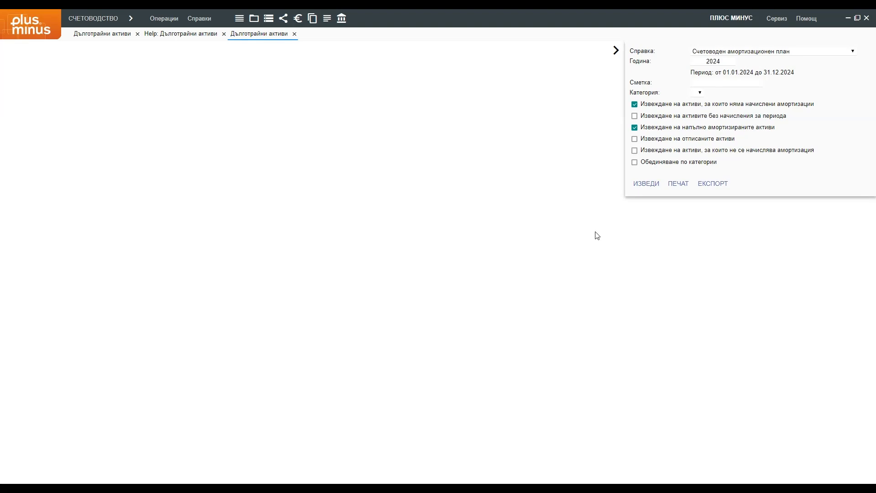
Step: Generate the 2024 Счетоводен амортизационен план with the default options and save it
click(643, 188)
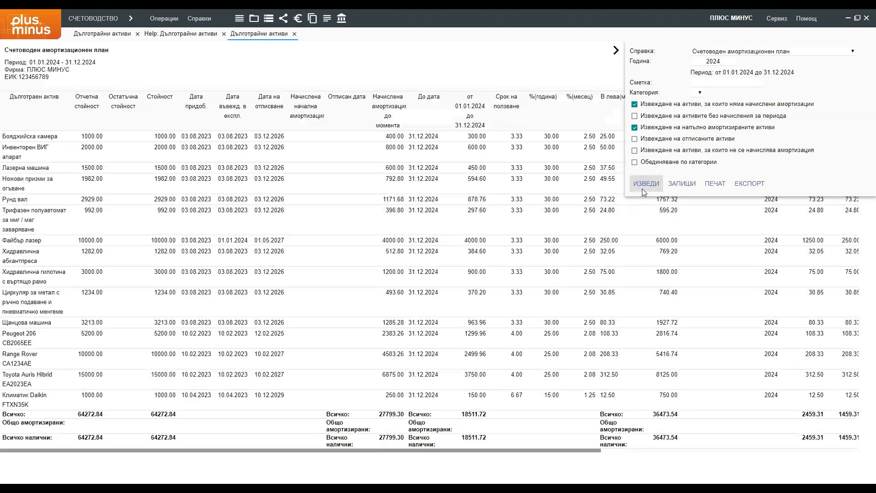
click(682, 184)
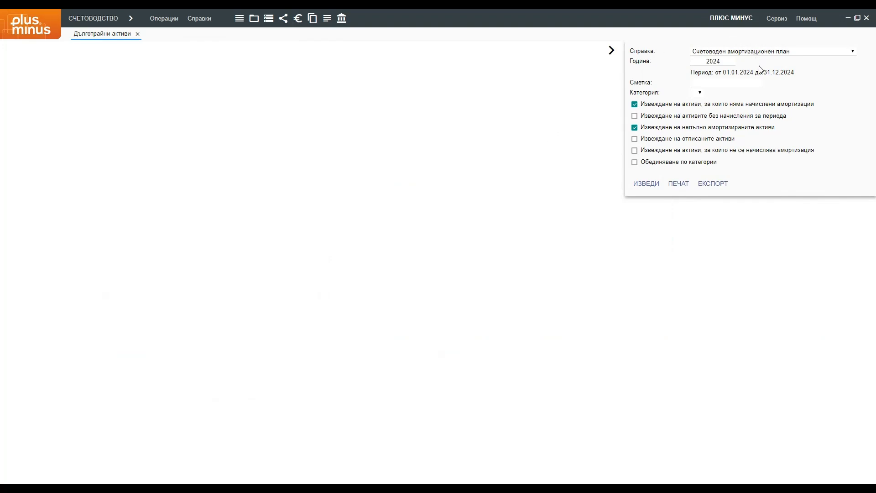
Step: Switch the report to Данъчен Амортизационен План, generate it for 2024 and view it across the full width
click(759, 67)
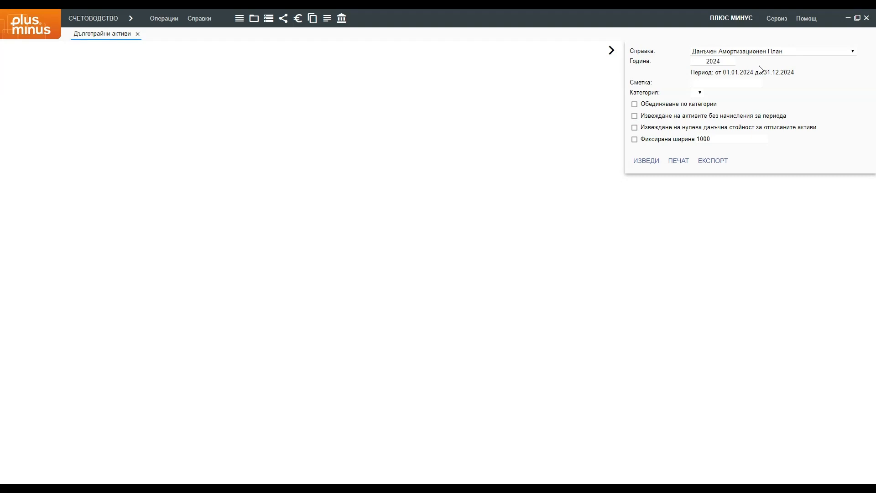
click(641, 161)
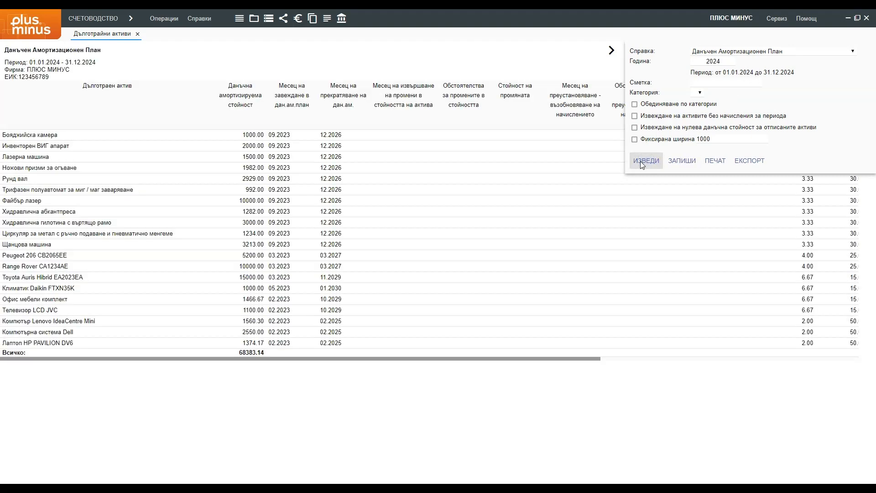
click(610, 52)
mouse_move(567, 359)
mouse_down()
mouse_move(853, 364)
mouse_move(549, 360)
mouse_up()
click(870, 52)
Step: Generate the Данъчен Амортизационен План for 2024 filtered by account 204 Машини, съоръжения и оборудване
click(713, 62)
click(712, 118)
click(720, 81)
text(20)
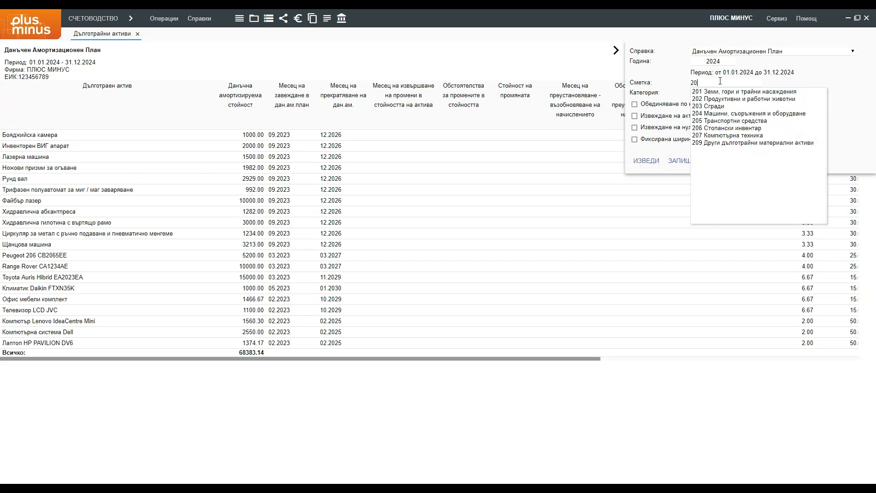
text(4)
click(715, 94)
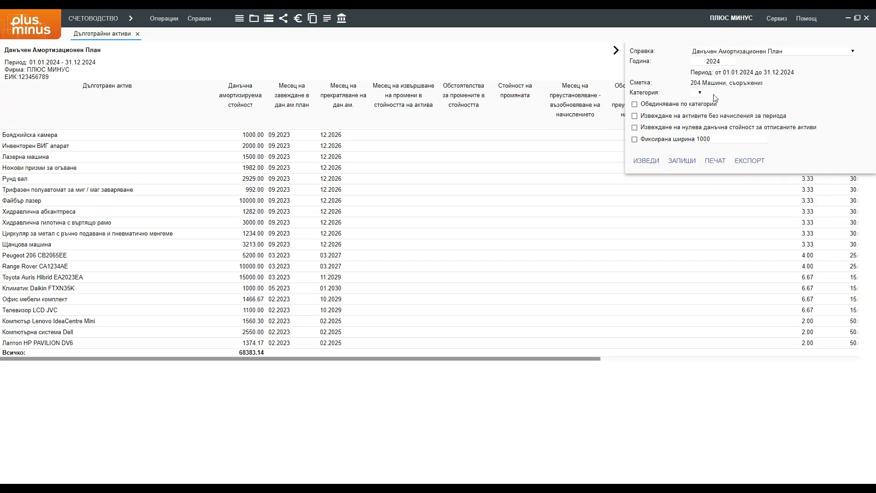
click(652, 163)
Step: Clear the account filter and generate the Данъчен Амортизационен План for a single asset category
click(722, 82)
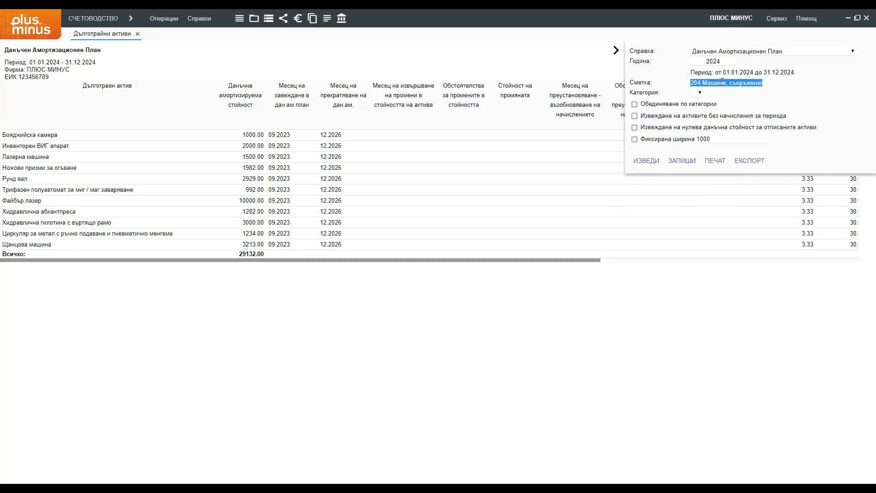
key(BackSpace)
click(638, 70)
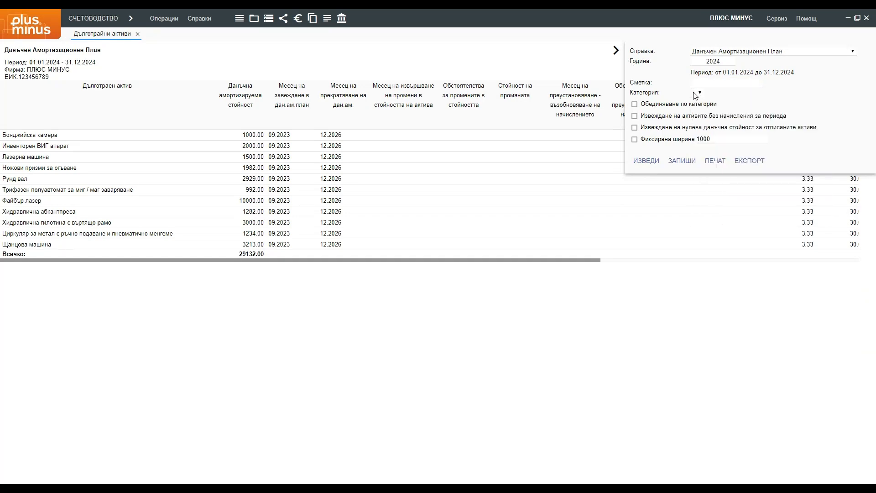
click(653, 163)
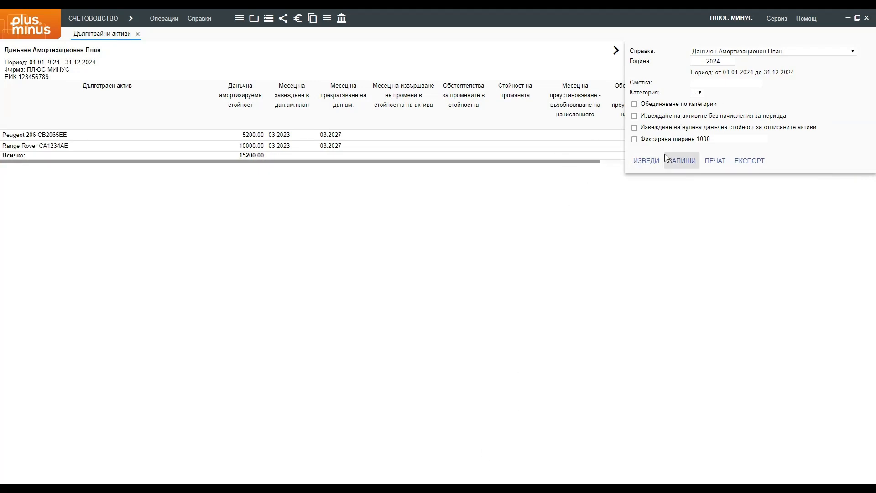
Step: Turn on Обединяване по категории and generate the Данъчен Амортизационен План combined by category
click(634, 104)
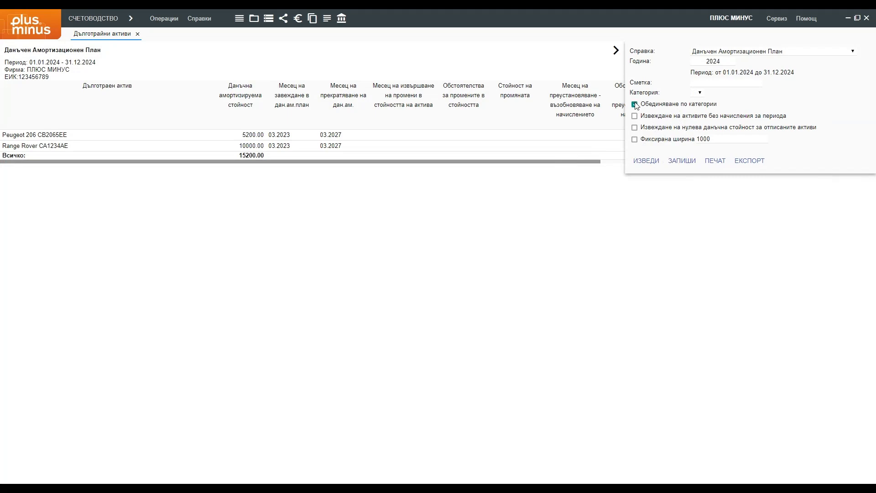
click(642, 165)
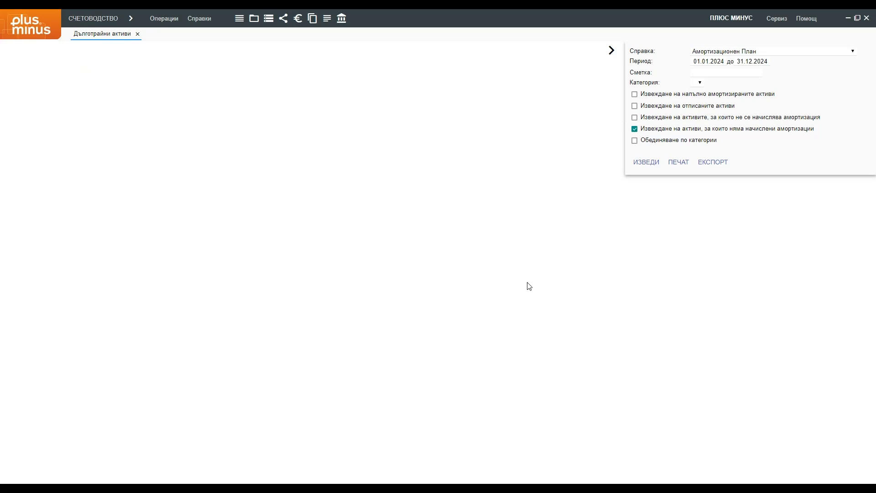
Step: Generate the Амортизационен План for 01.01.2024 to 31.12.2024, and regenerate it with the end date set to 31.01.2024
click(650, 167)
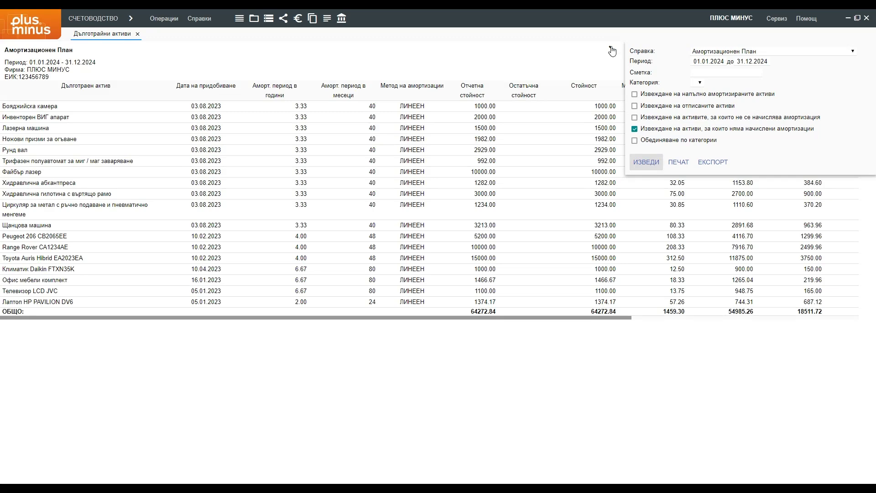
click(749, 62)
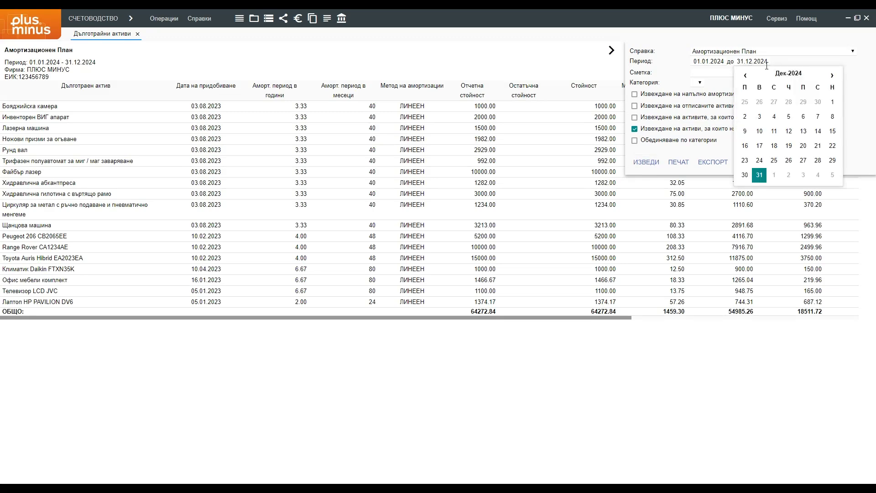
click(789, 73)
click(752, 93)
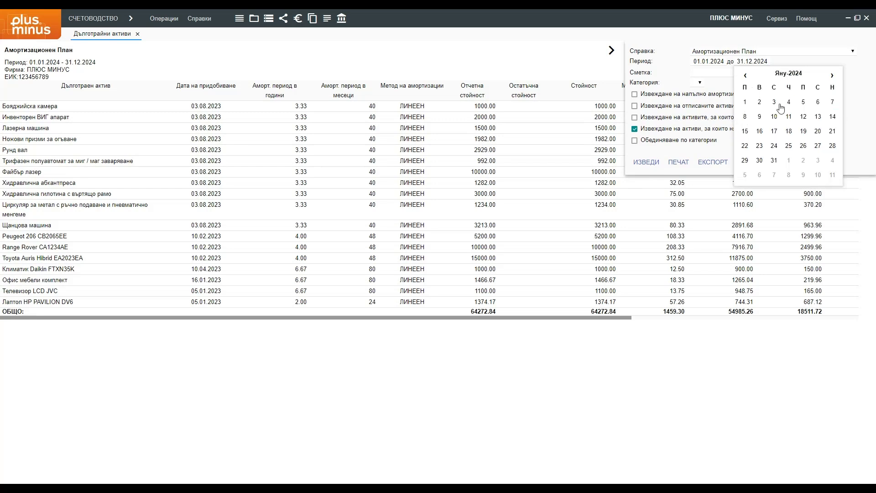
click(774, 160)
click(641, 166)
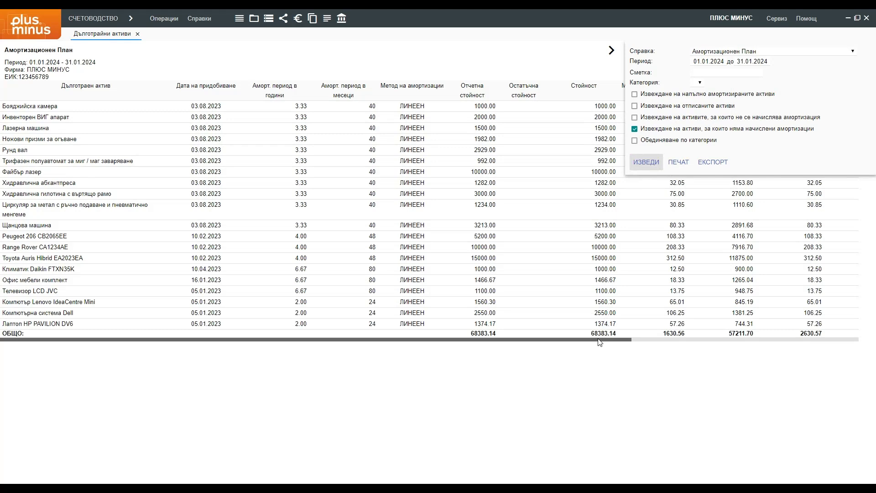
Step: Set the period to 01.02.2024 to 29.02.2024 and regenerate the Амортизационен План
click(719, 61)
click(737, 74)
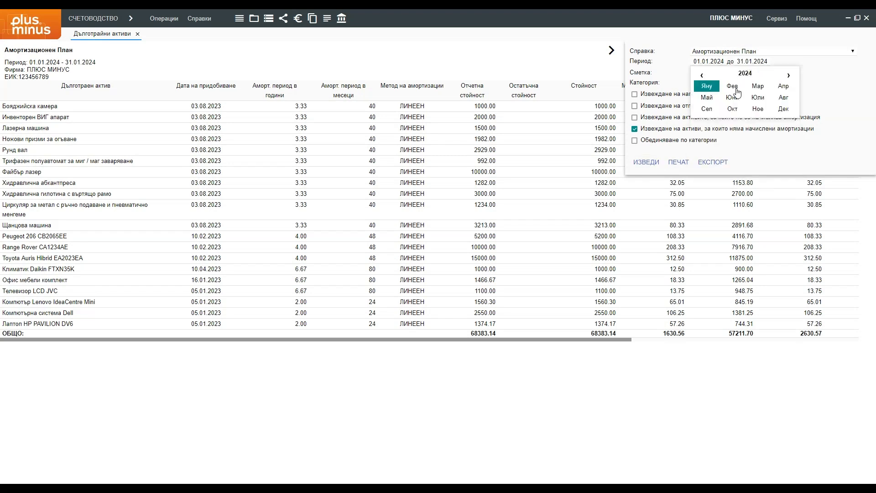
click(736, 93)
click(739, 106)
click(752, 61)
click(833, 75)
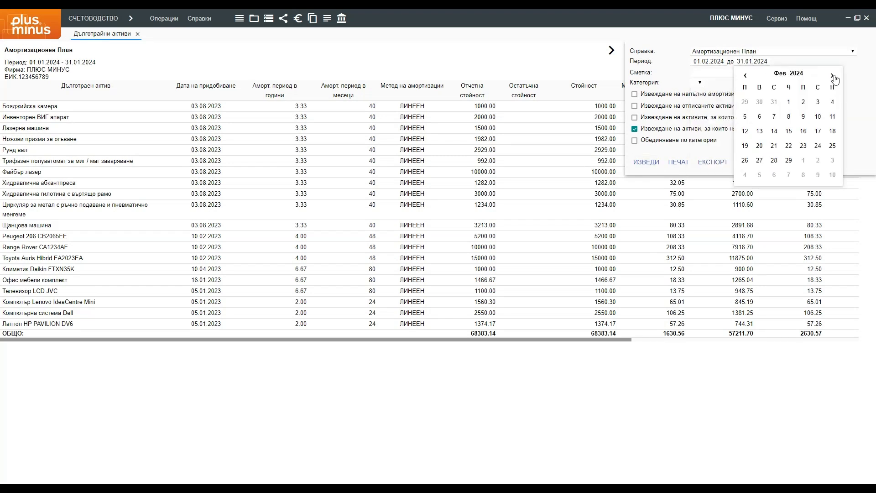
click(789, 161)
click(650, 165)
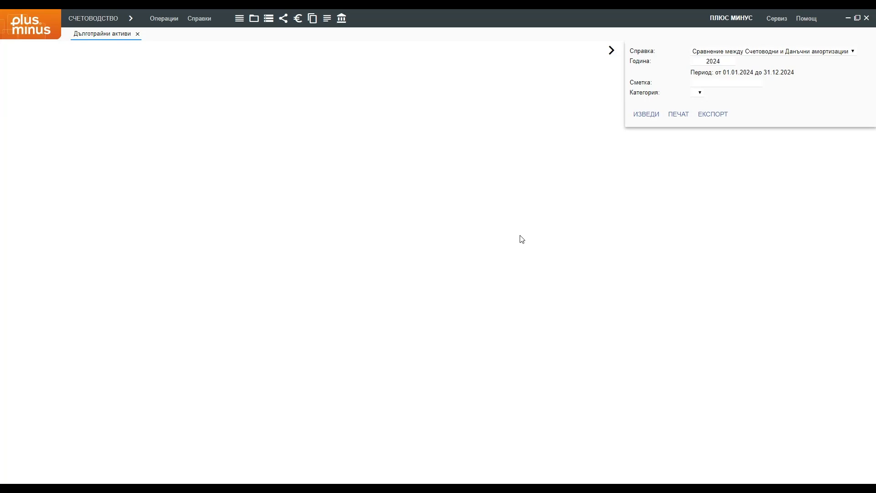
Step: Generate the Сравнение между Счетоводни и Данъчни амортизации report and the Начислени амортизации report for 2024, and view the latter's monthly amounts
click(637, 112)
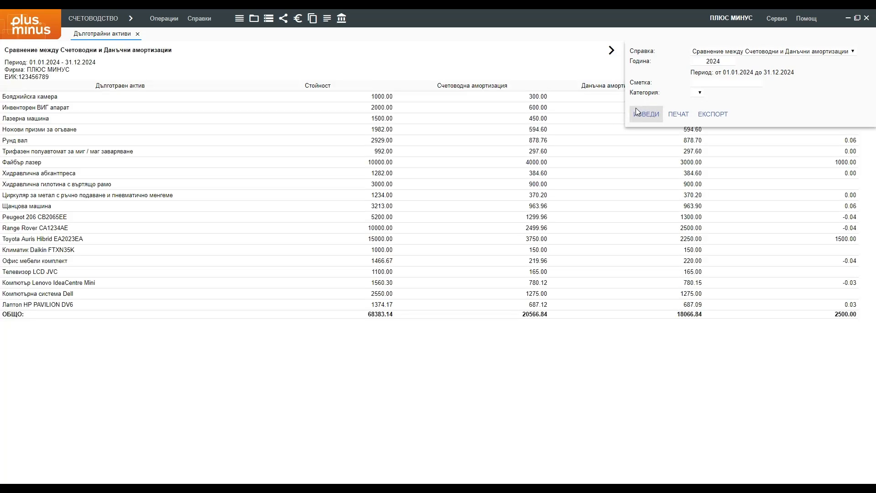
click(612, 50)
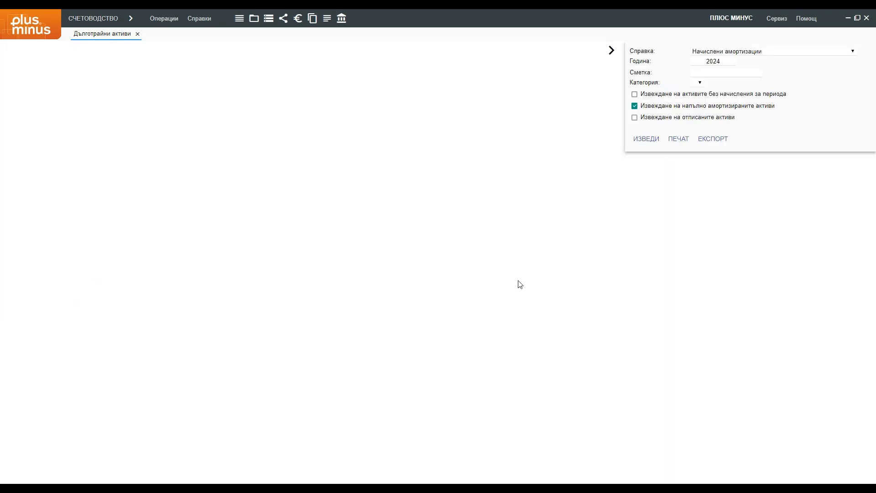
click(641, 140)
click(608, 57)
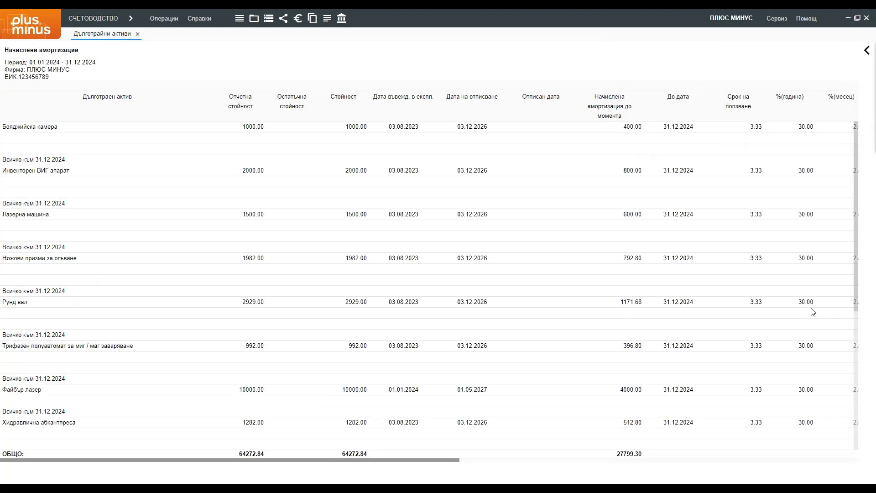
drag(312, 462, 726, 462)
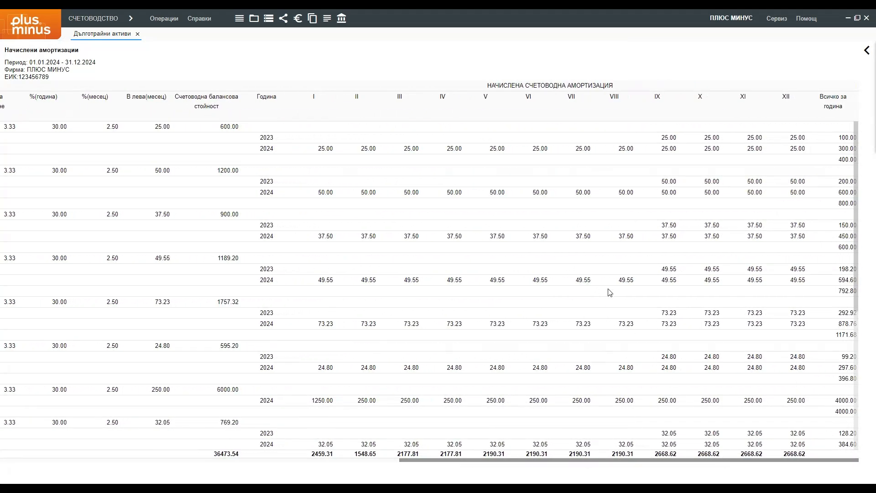
scroll(610, 292, down, 5)
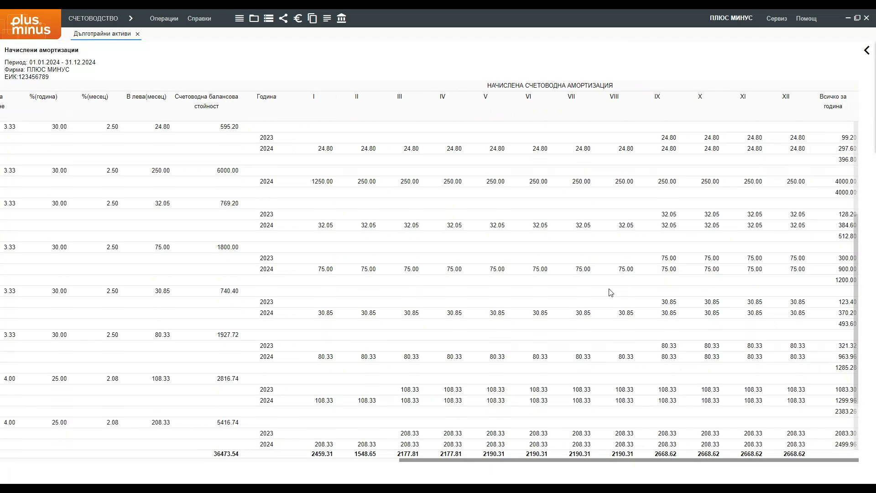
scroll(611, 292, down, 1)
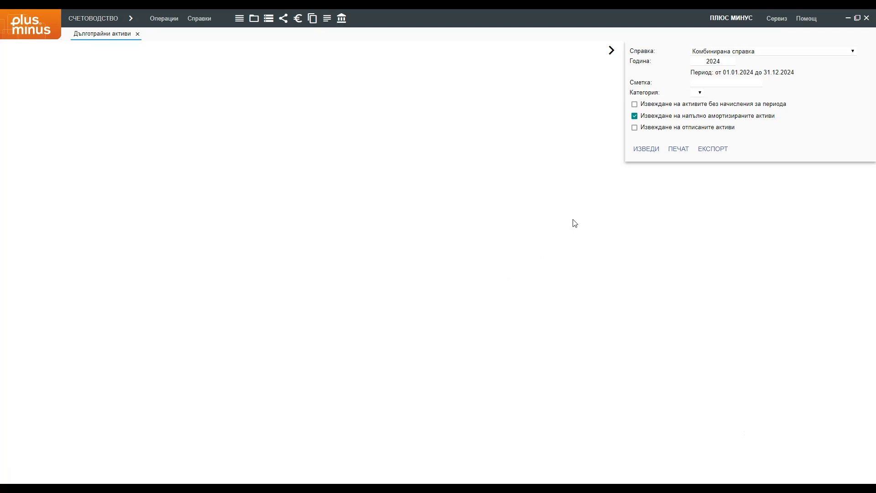
Step: Generate the Комбинирана справка for 2024 and the Данъчни амортизации по години report for 2023 to 2025
click(646, 152)
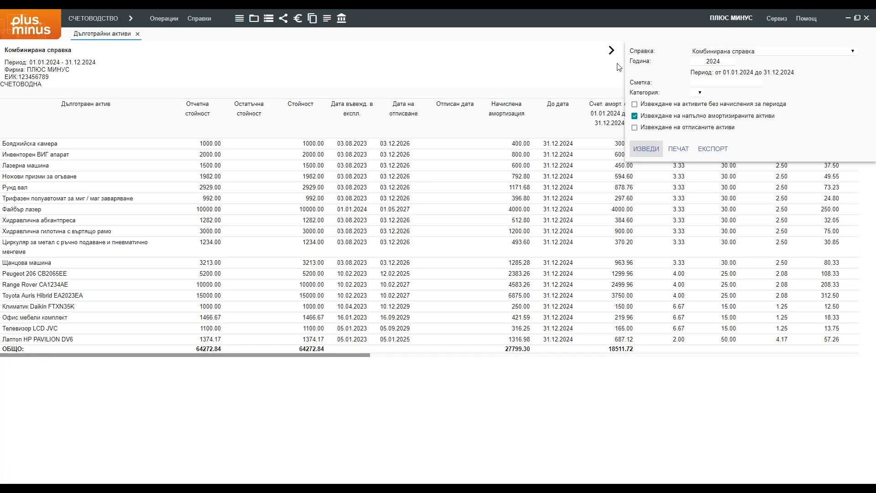
click(611, 51)
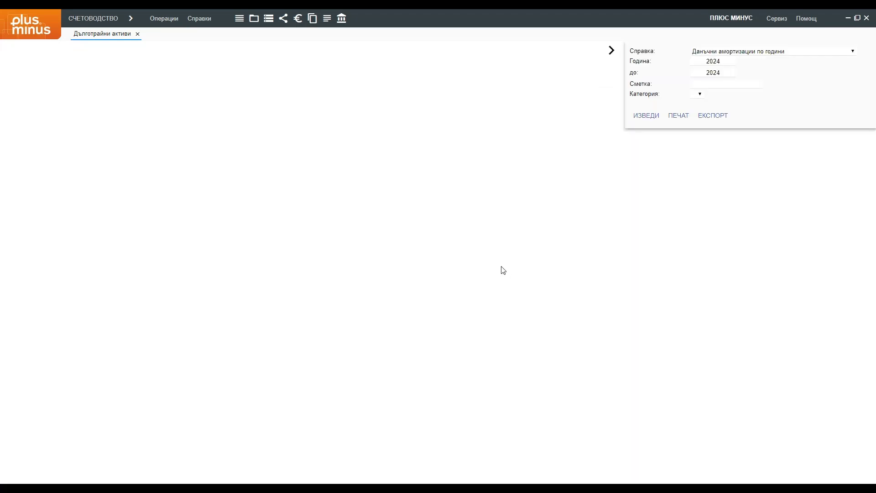
click(713, 61)
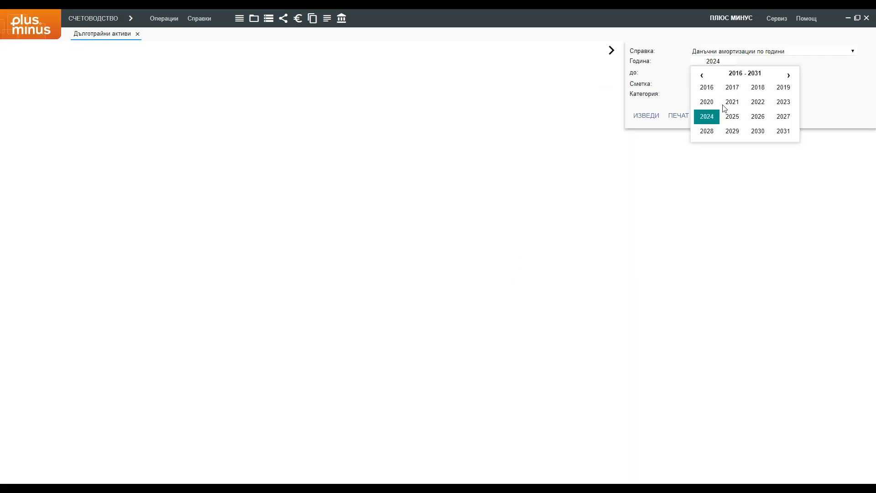
click(784, 102)
click(710, 73)
click(733, 128)
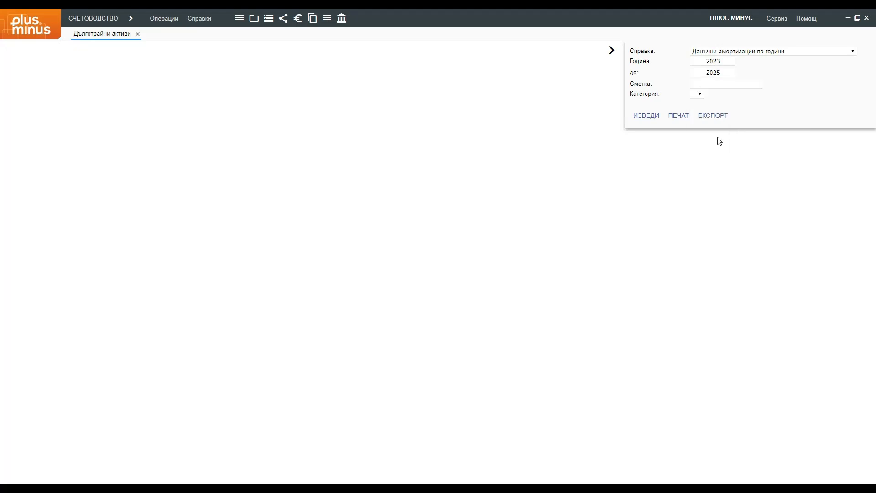
click(643, 117)
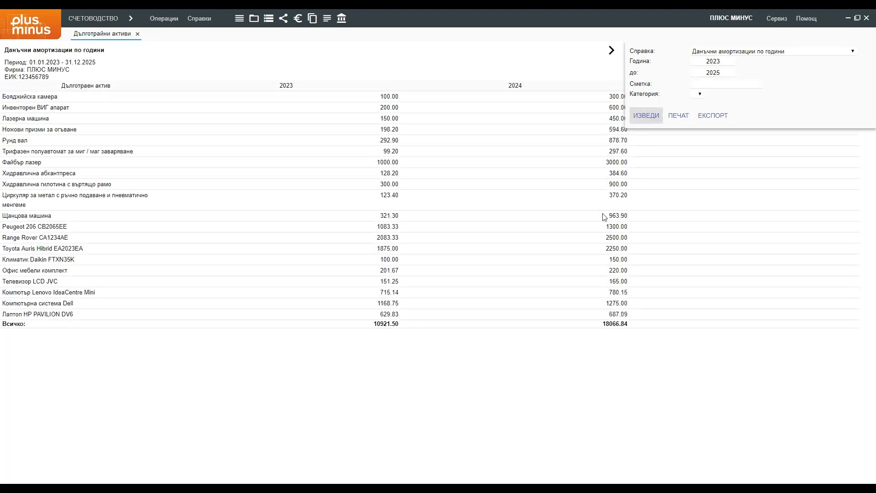
click(612, 51)
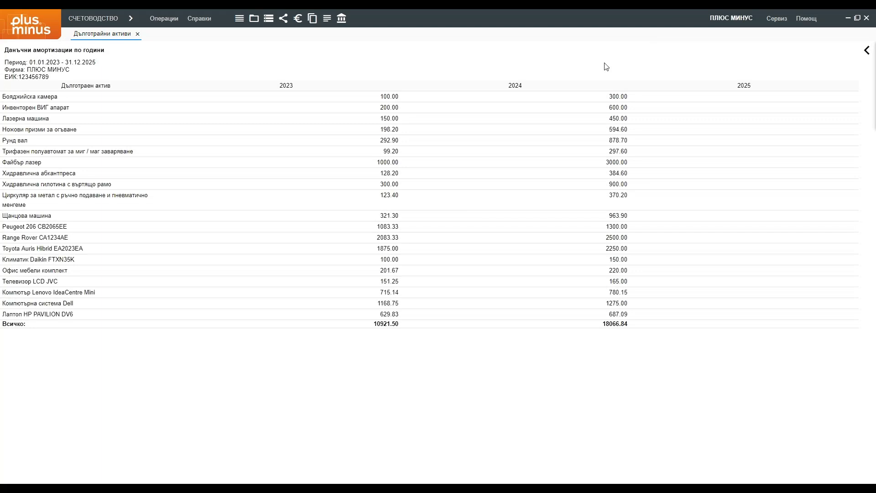
Step: Generate the Данъчни амортизации по категории и активи report for 2024 and save it
click(864, 51)
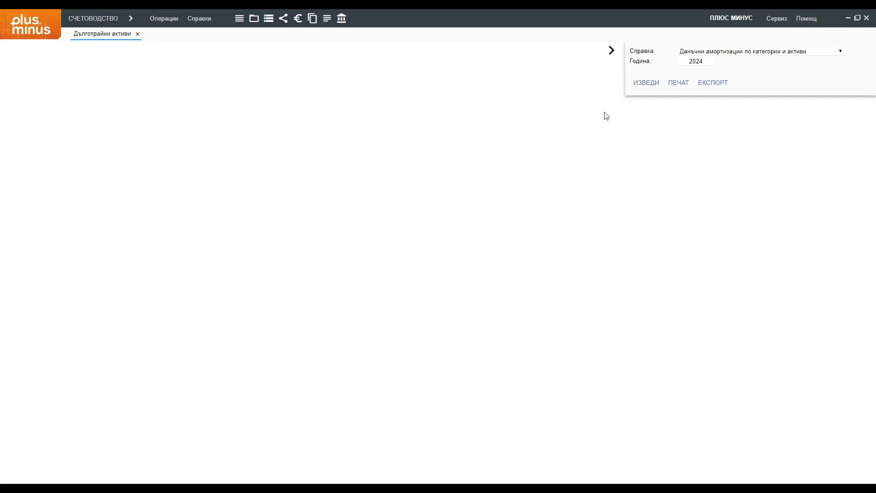
click(640, 85)
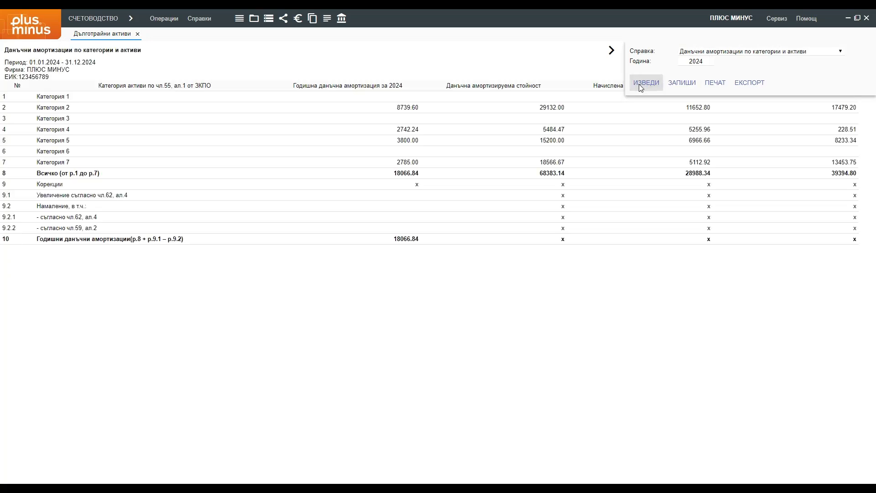
click(610, 50)
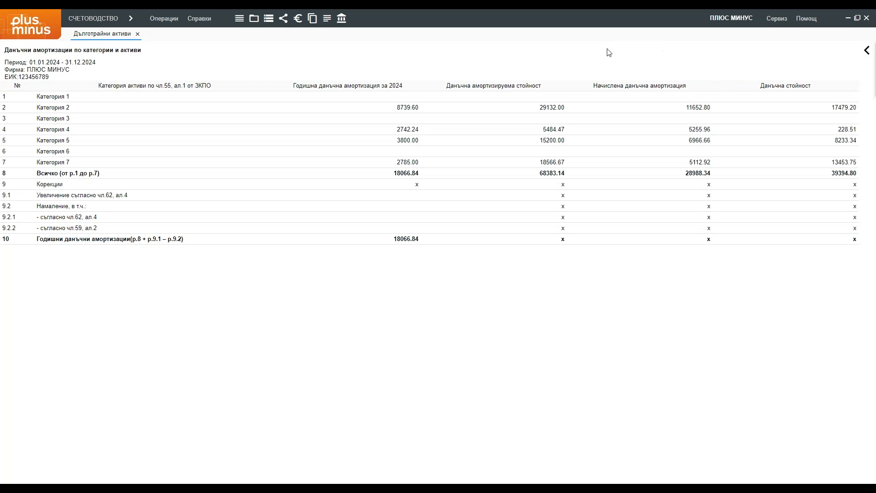
click(870, 51)
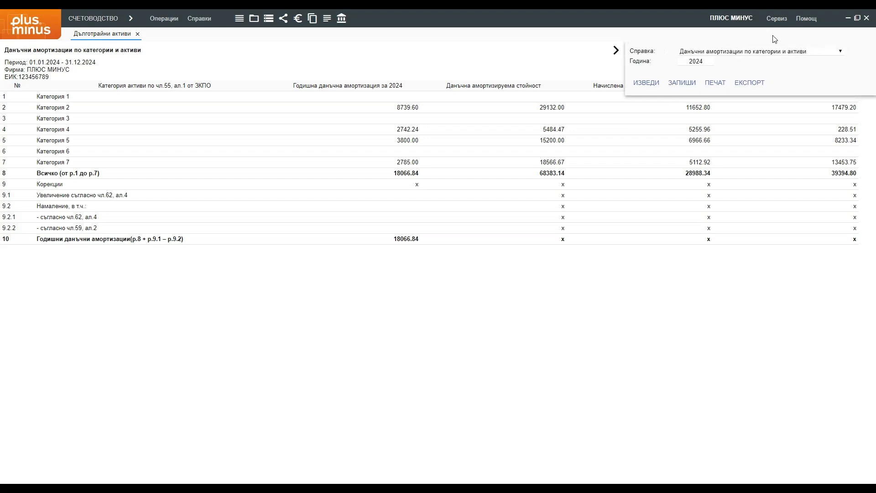
click(690, 85)
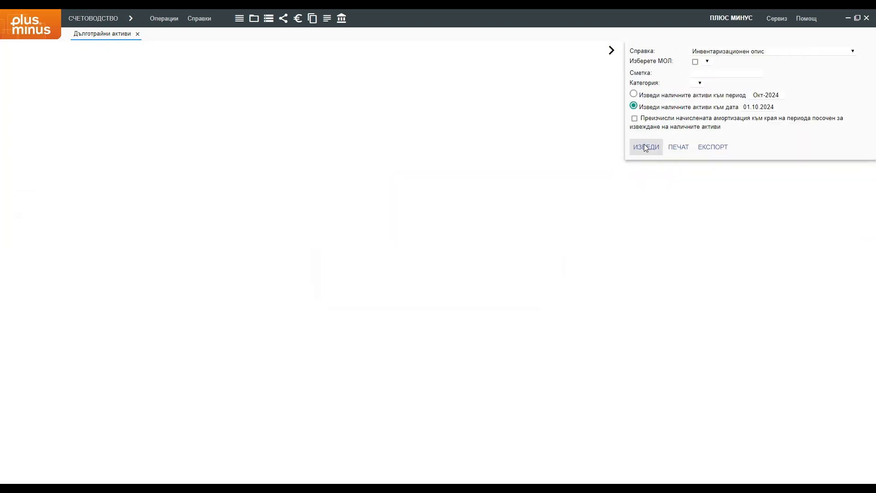
Step: Generate the Инвентаризационен опис and the Инвентарна книга for the assets available as of 01.10.2024
click(647, 147)
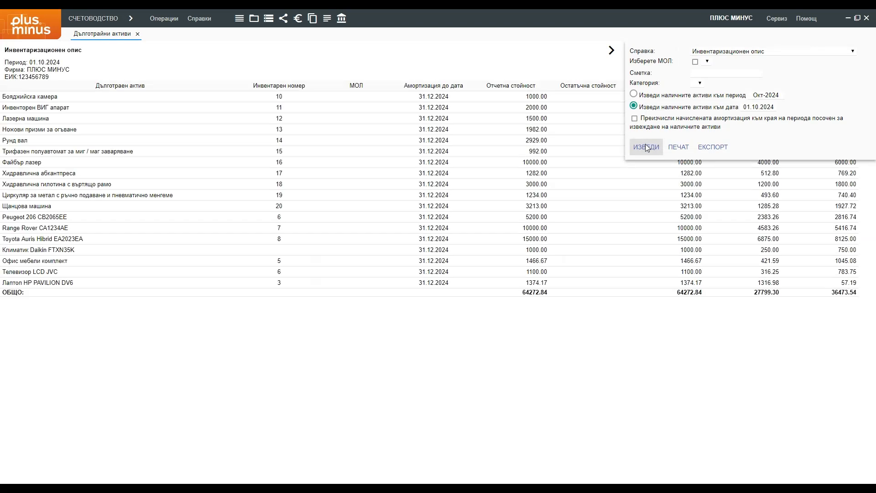
click(614, 50)
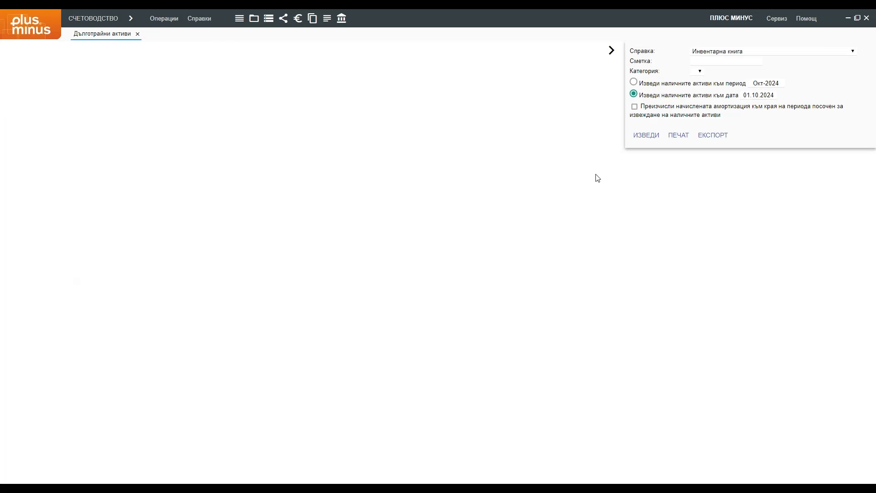
click(653, 134)
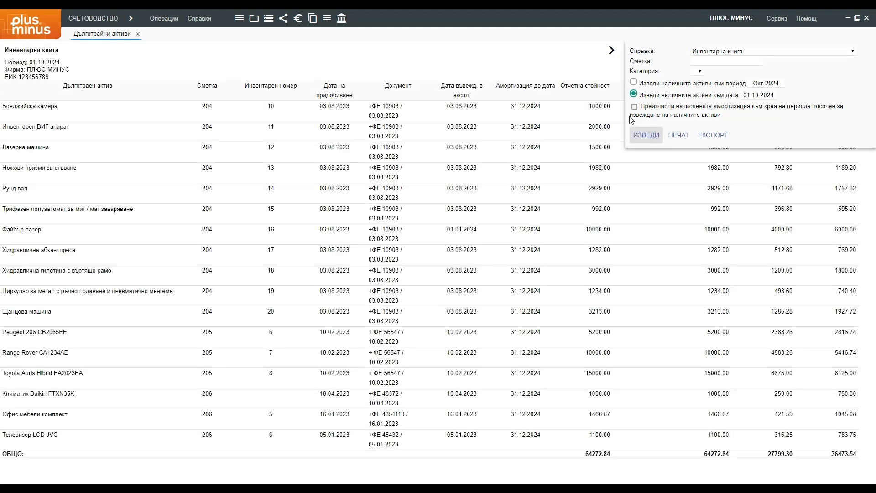
click(612, 51)
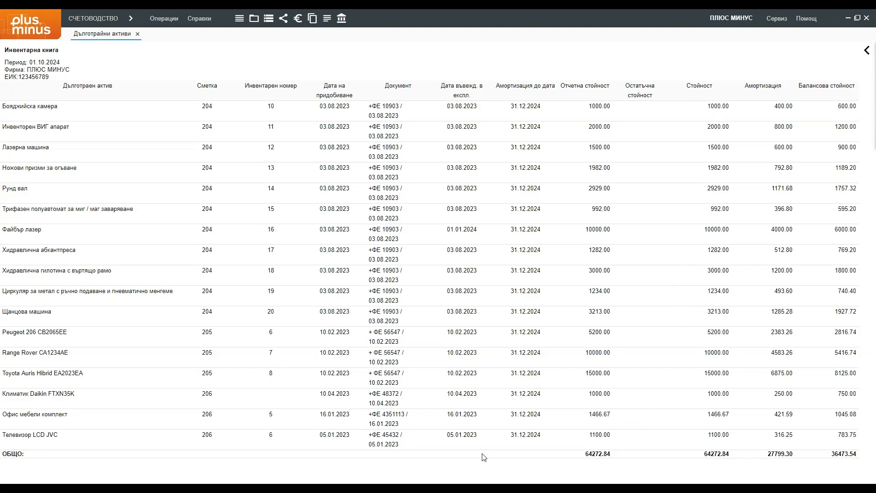
key(Escape)
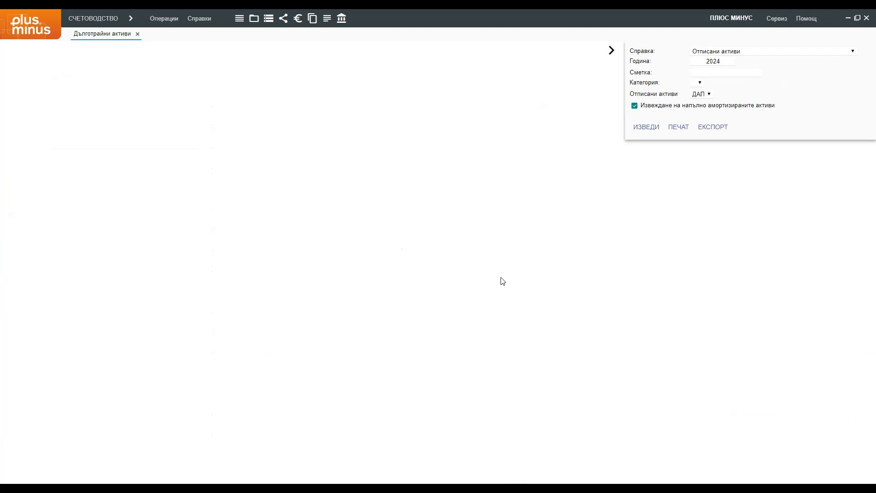
Step: Generate the Отписани активи report for 2024 with the ДАП option, and regenerate it
click(635, 133)
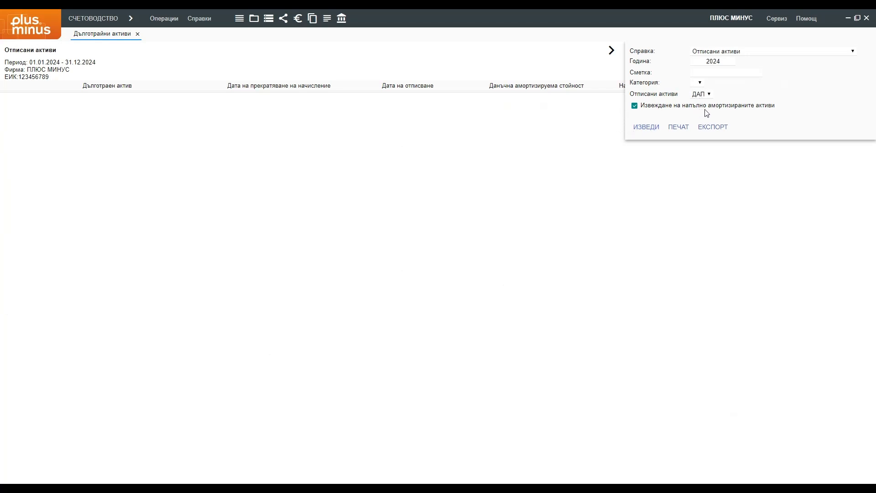
click(707, 110)
click(646, 132)
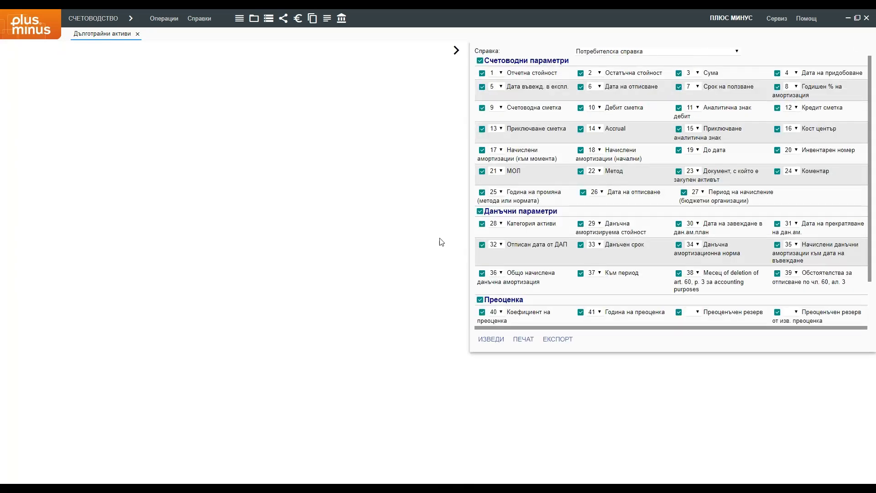
Step: Generate the Потребителска справка without Остатъчна стойност, Сума, Дата на придобиване and the Данъчни параметри and Преоценка groups
click(581, 73)
click(679, 73)
click(777, 74)
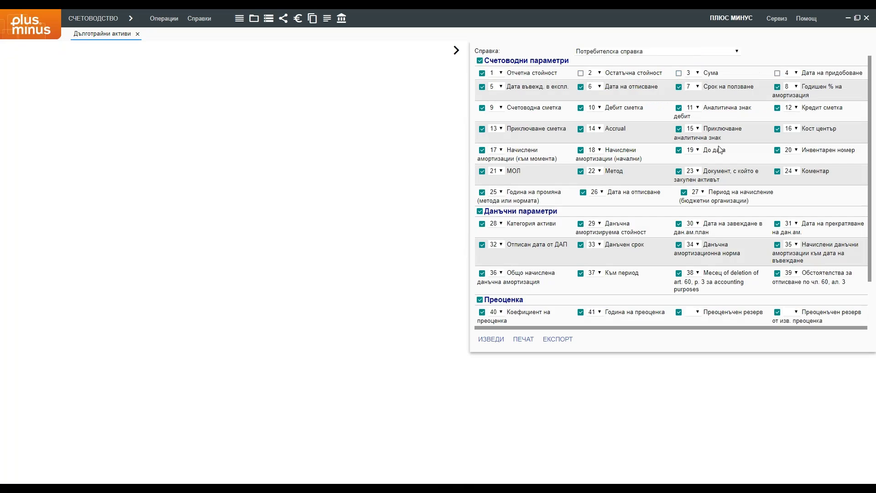
click(480, 300)
click(480, 212)
click(492, 340)
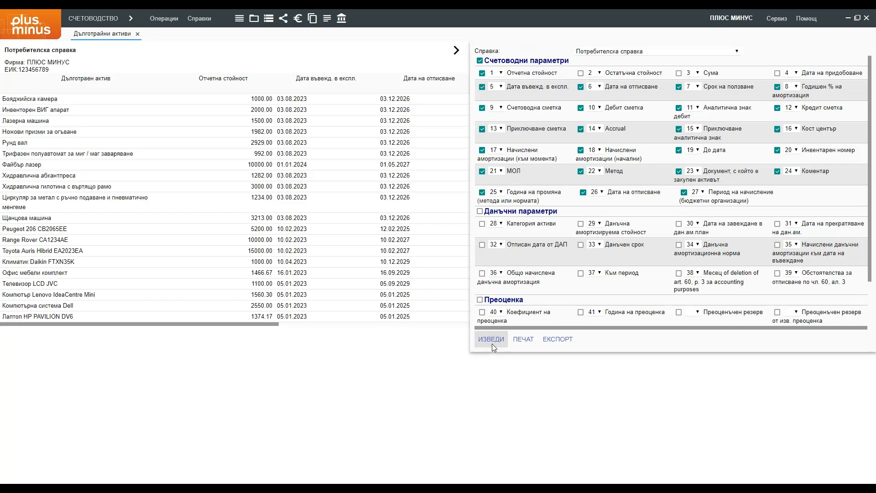
click(457, 50)
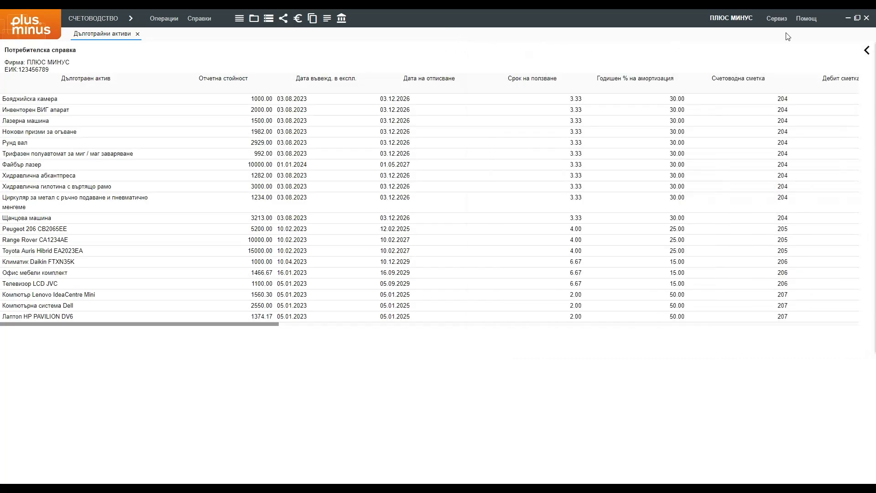
Step: Remove the Счетоводна сметка column from the Потребителска справка and regenerate it
click(871, 50)
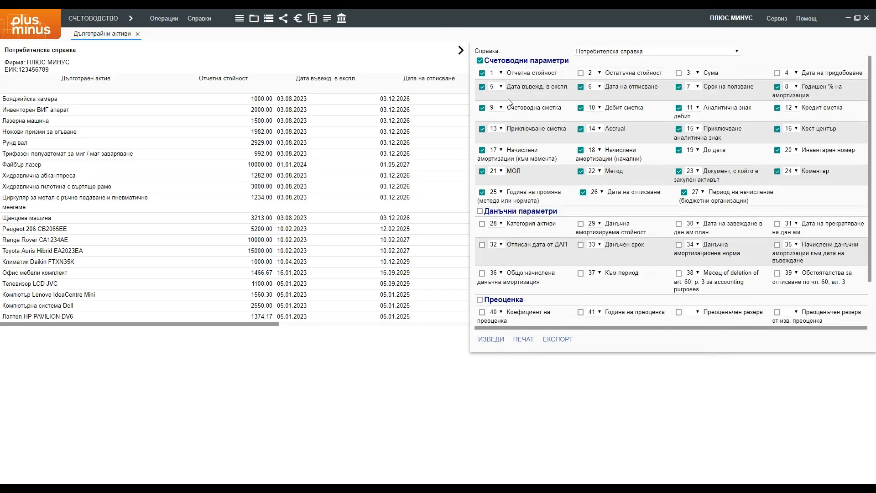
click(482, 108)
click(491, 340)
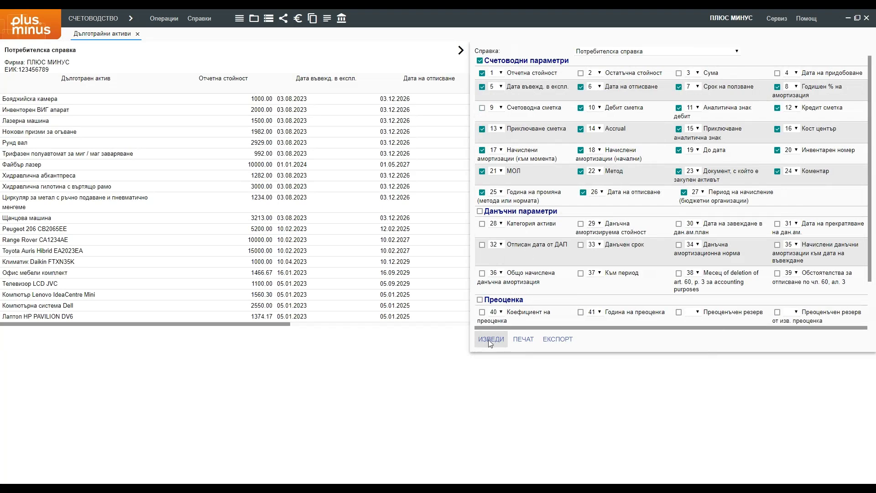
click(460, 51)
Step: Save the current column selection of the Потребителска справка as a template named Шаблон
click(862, 57)
scroll(565, 261, down, 1)
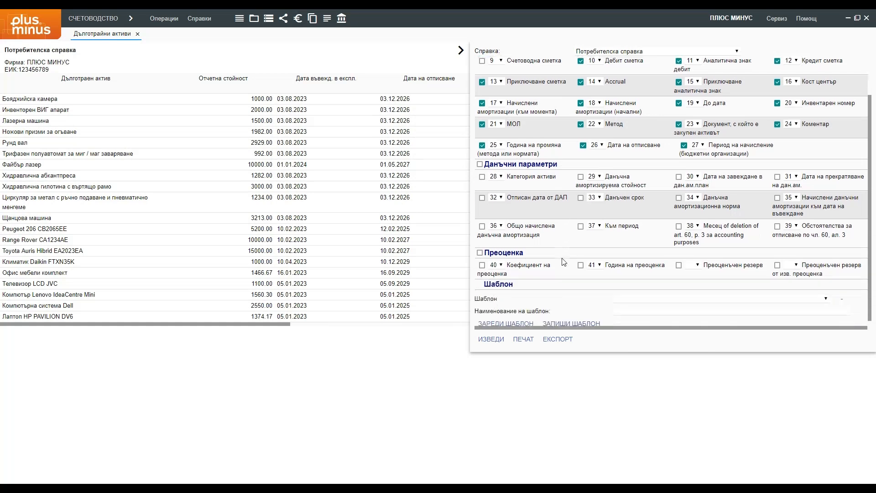
scroll(564, 263, down, 1)
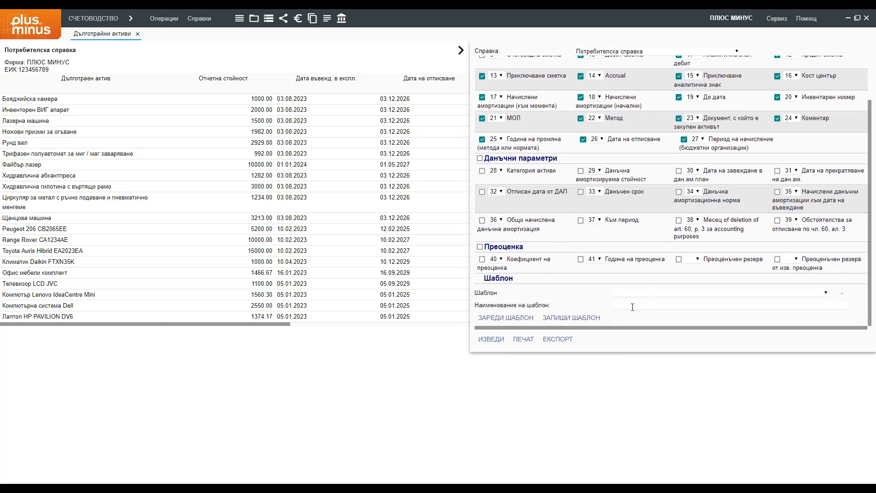
click(632, 307)
text(Шаблон)
click(573, 318)
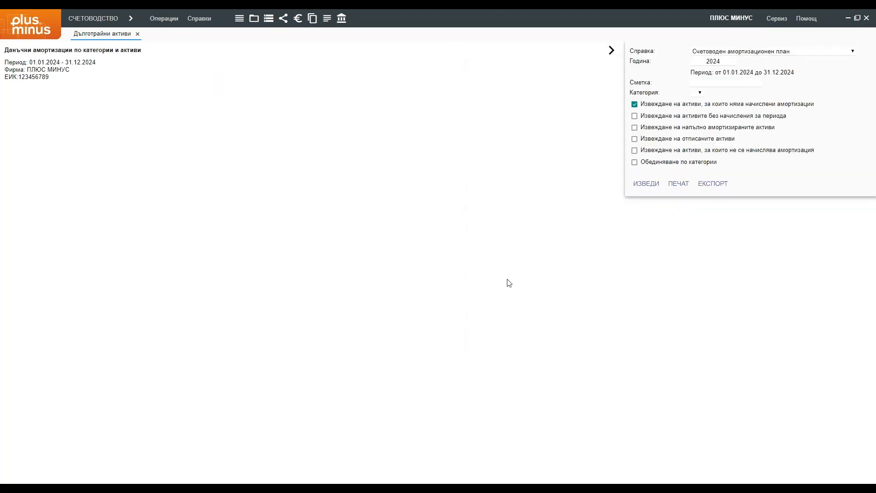
Step: Generate the Счетоводен амортизационен план for 2024 and check its print preview
click(642, 186)
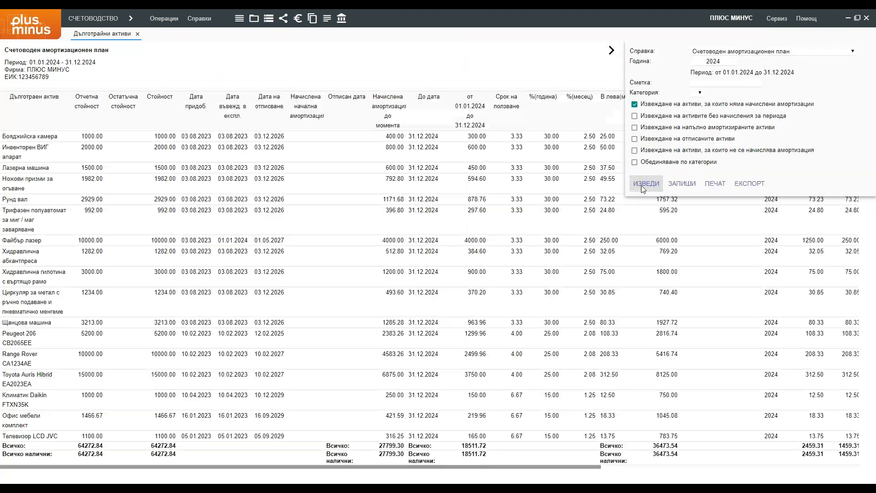
click(715, 184)
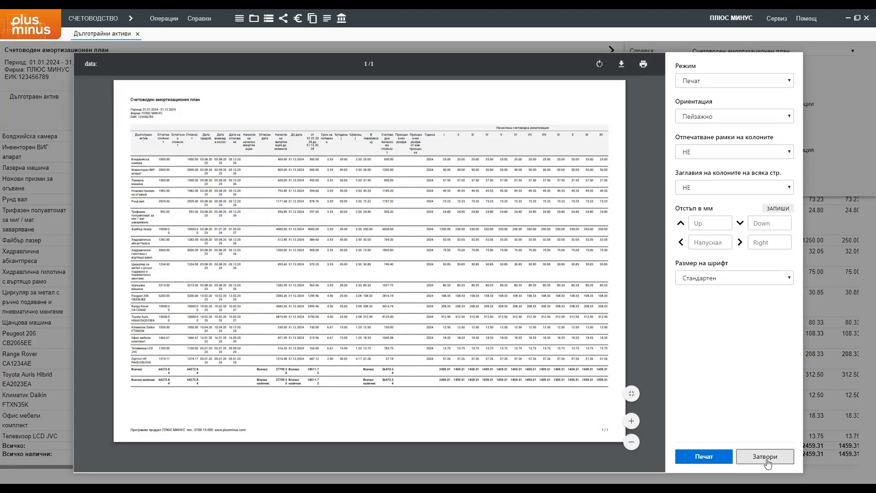
click(768, 462)
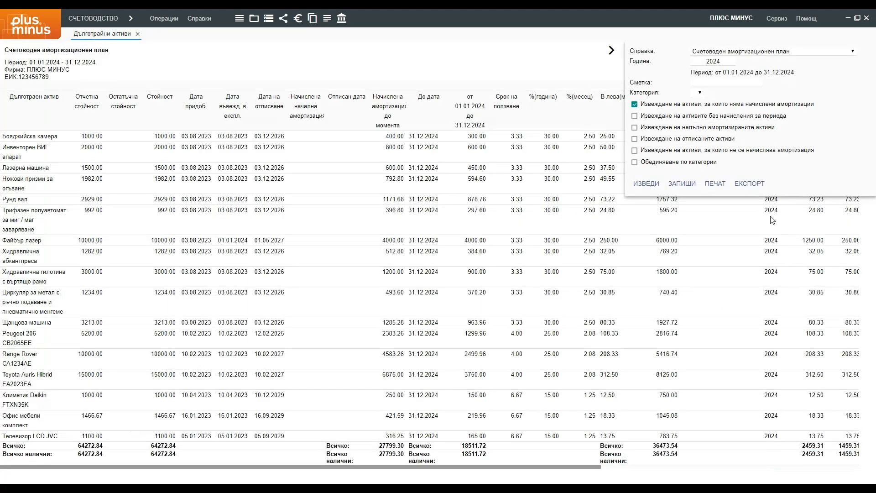
Step: Export the Счетоводен амортизационен план for 2024 to a file
click(749, 183)
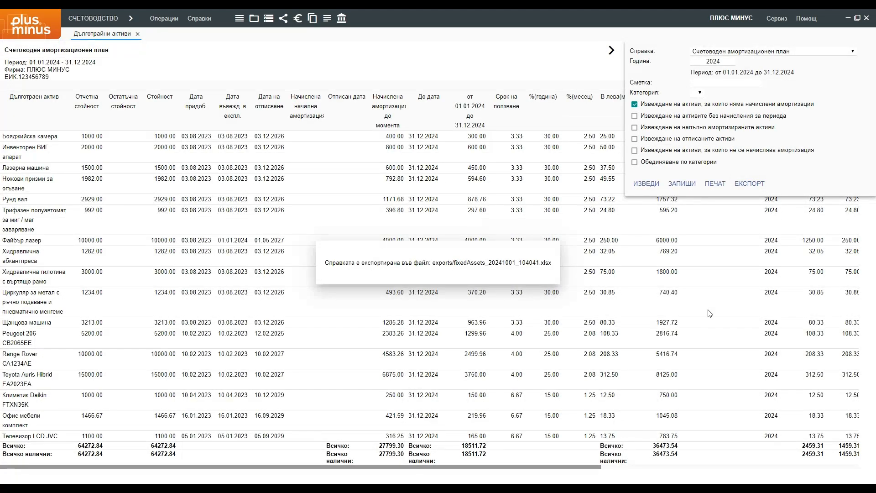